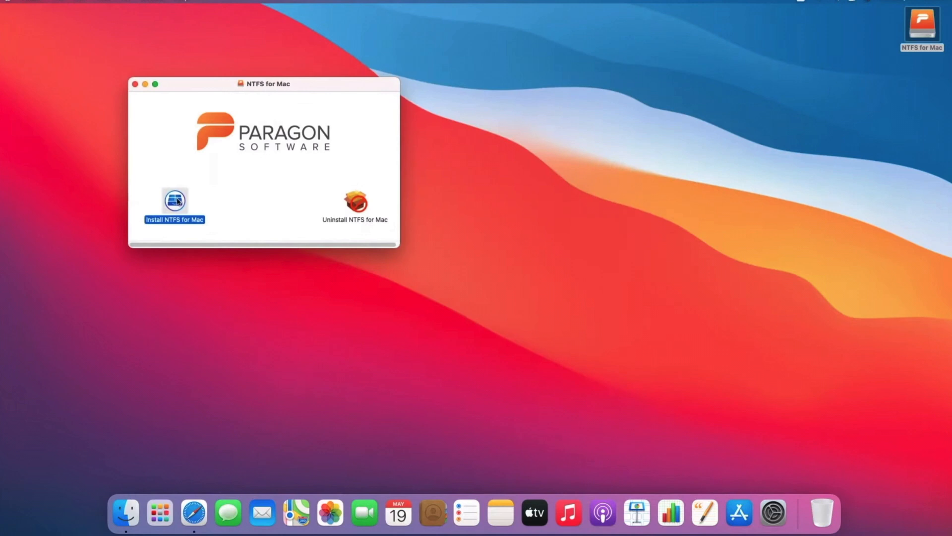
Launch the NTFS for Mac installer from the mounted disk image.
double_click(175, 200)
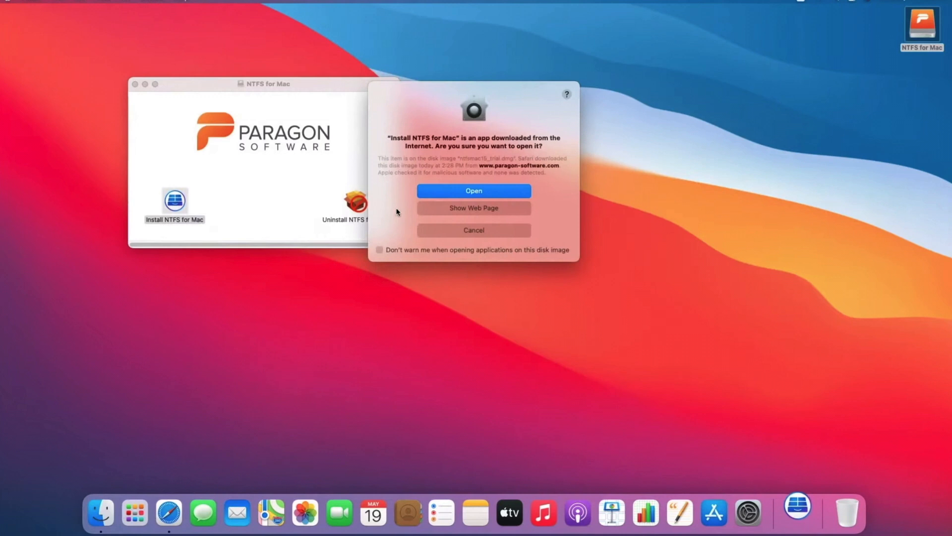
Confirm opening the installer, accept the licence agreement, and install using the admin password.
left_click(474, 191)
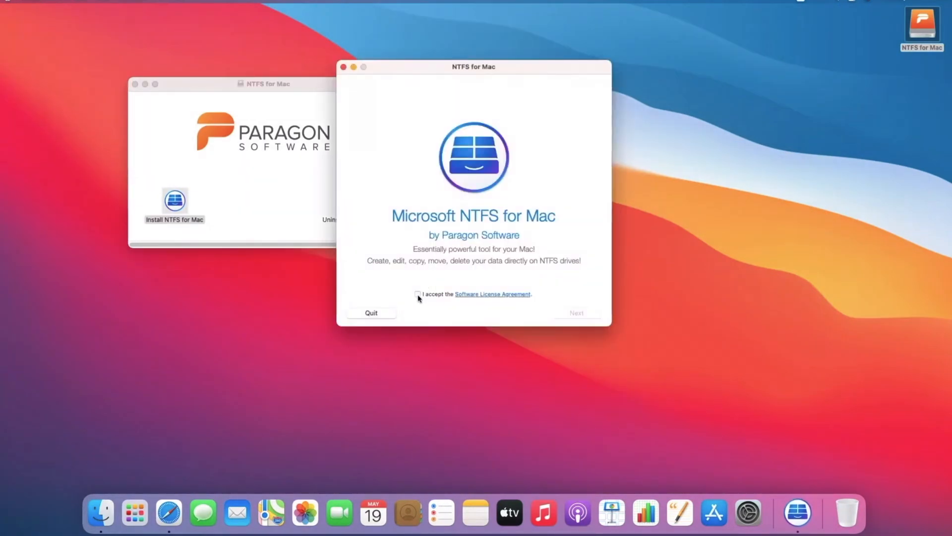
left_click(417, 294)
left_click(573, 313)
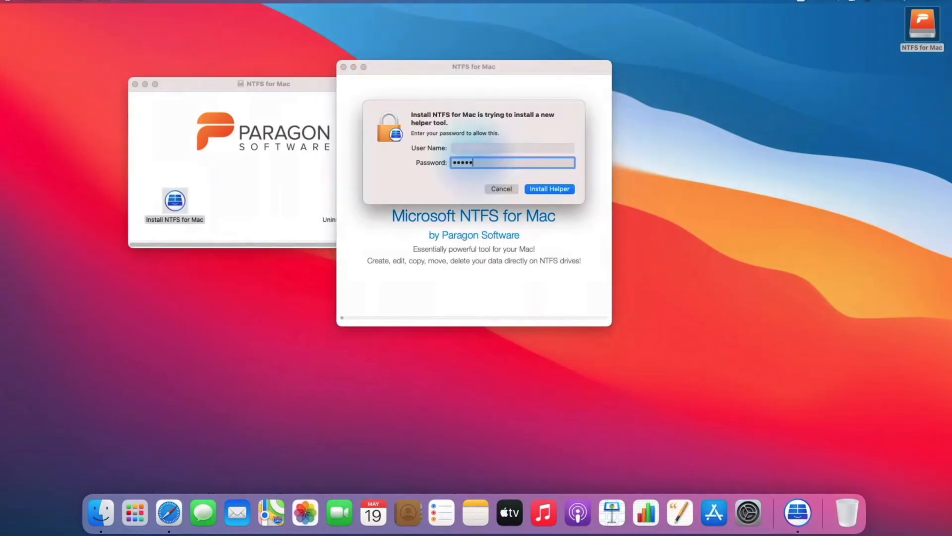
key("Return")
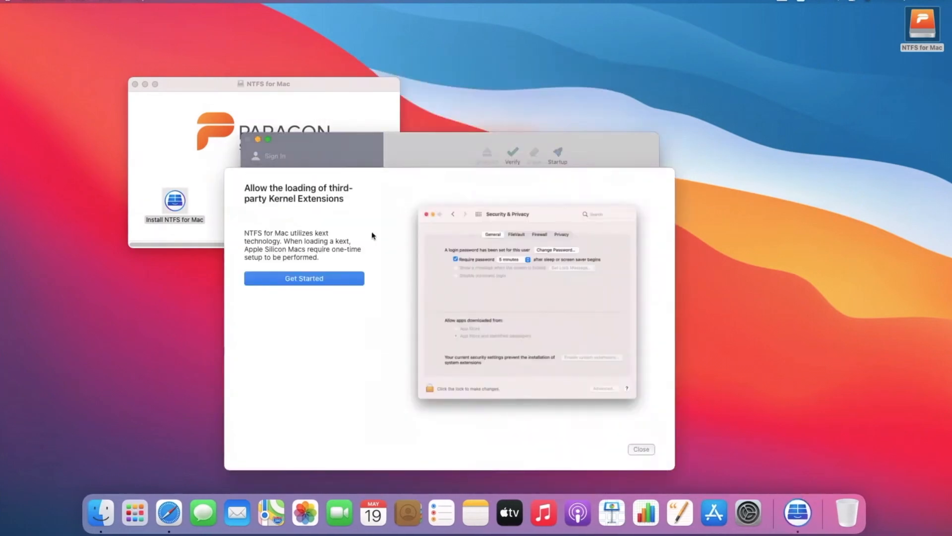
left_click(300, 283)
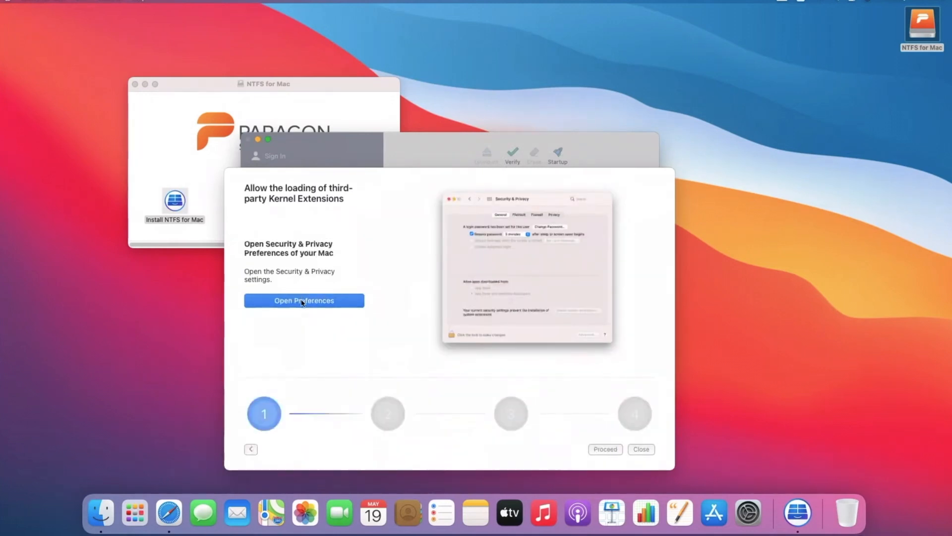
Open Security & Privacy from the setup guide and unlock it for changes.
left_click(302, 301)
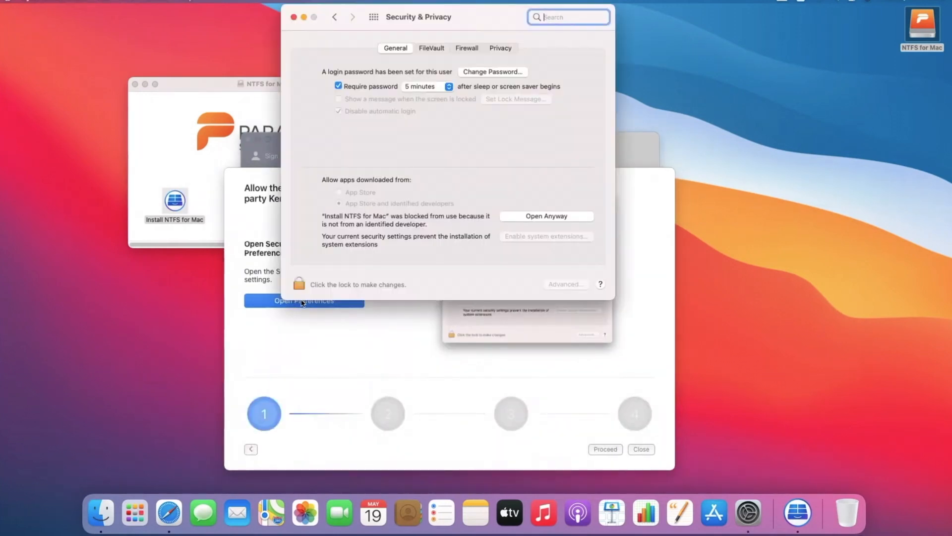
left_click(381, 347)
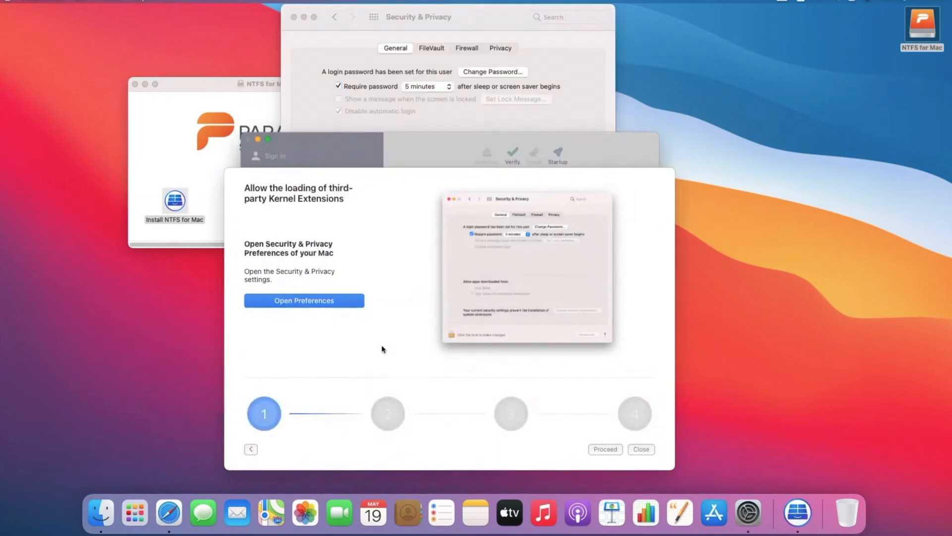
left_click(601, 450)
left_click(408, 110)
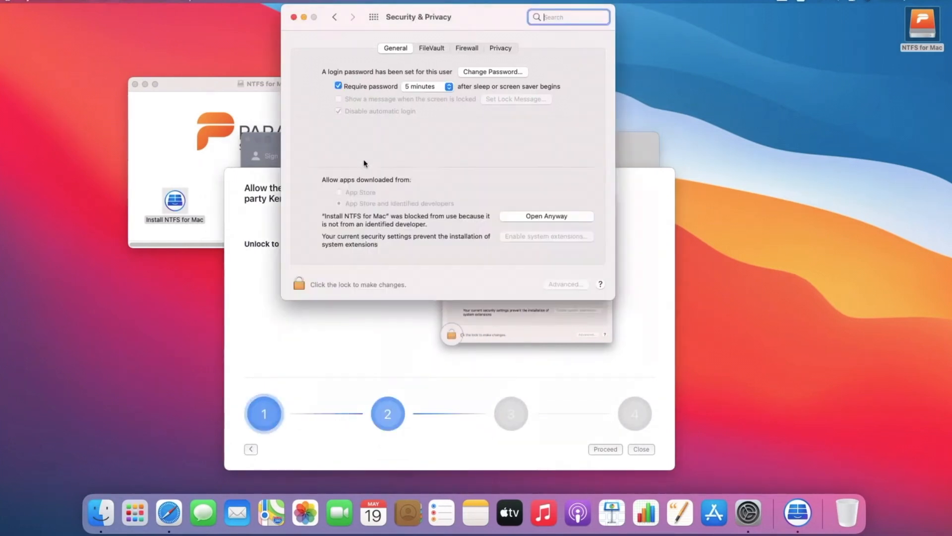
left_click(299, 285)
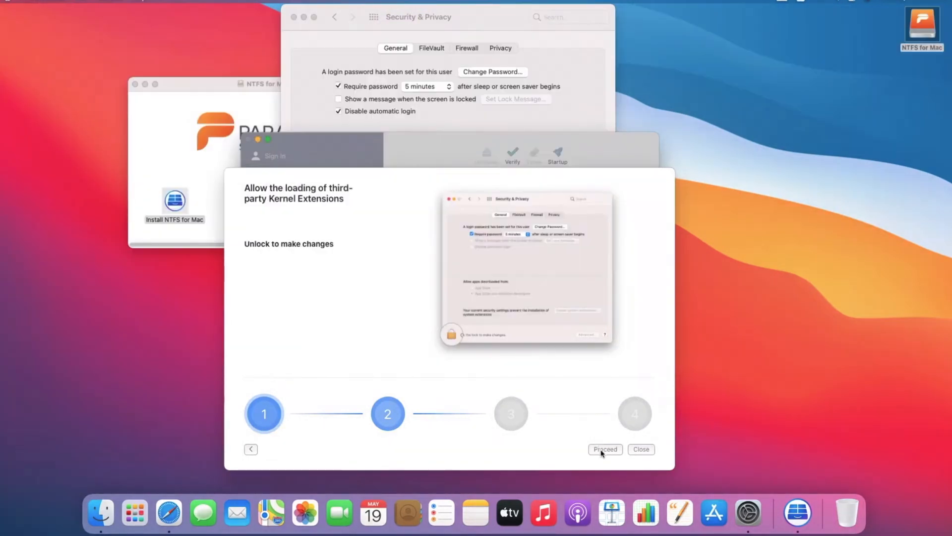
Request enabling system extensions, then finish and close the four-step guide.
left_click(601, 449)
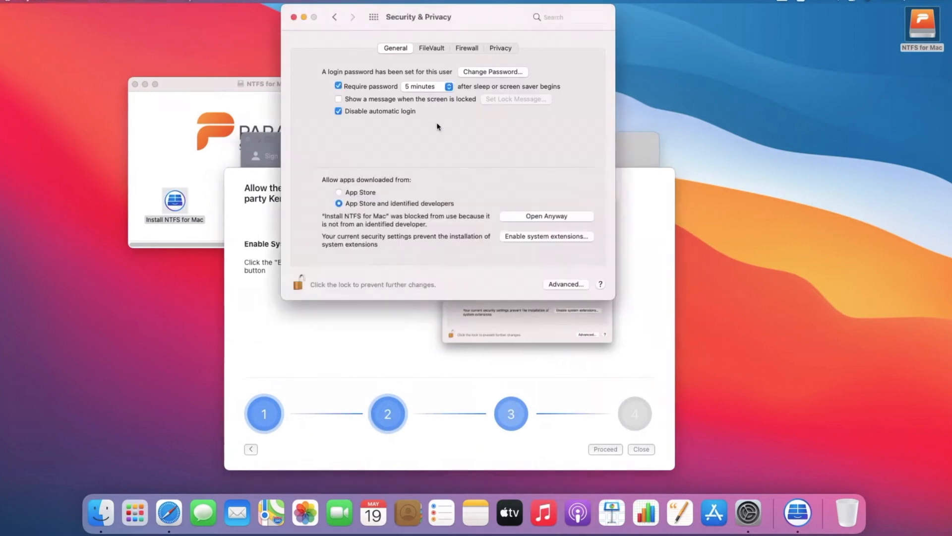
left_click(538, 237)
left_click(403, 372)
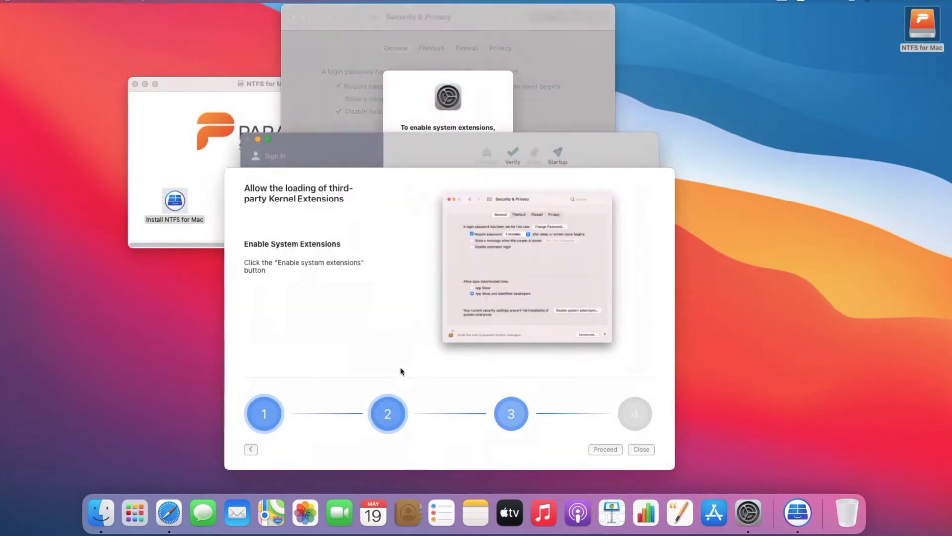
left_click(605, 449)
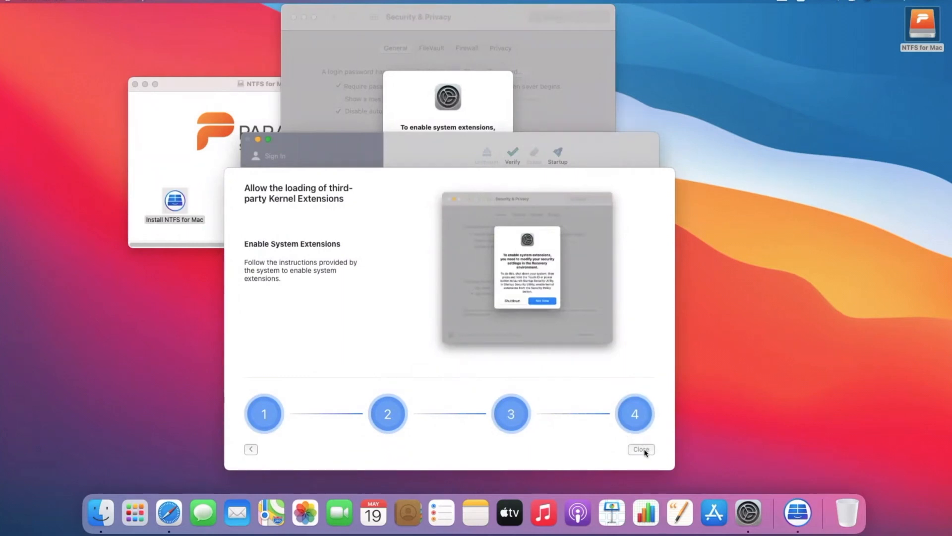
left_click(641, 449)
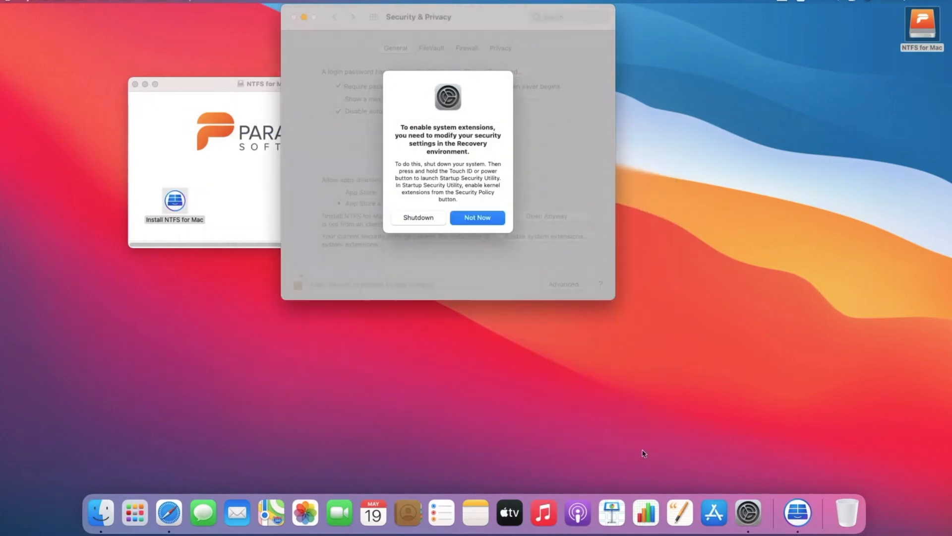
Choose Shutdown in the system extensions dialog to continue in Recovery.
left_click(435, 218)
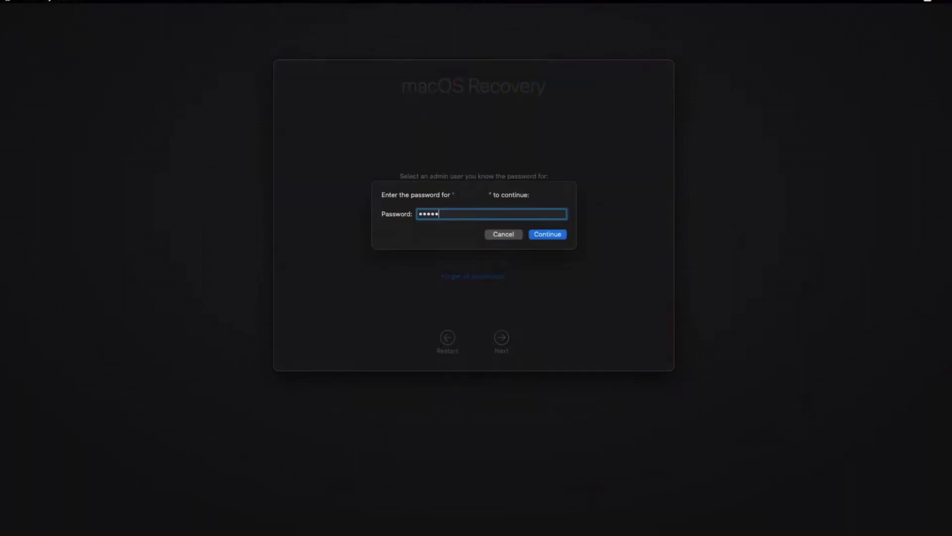
Set Macintosh HD to Reduced Security in Recovery, authorising with the administrator password.
key("Return")
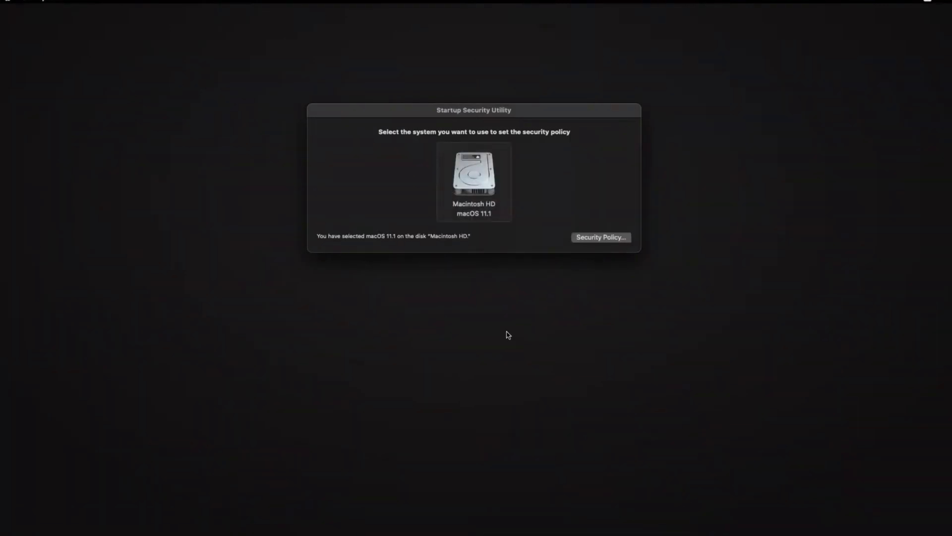
left_click(602, 238)
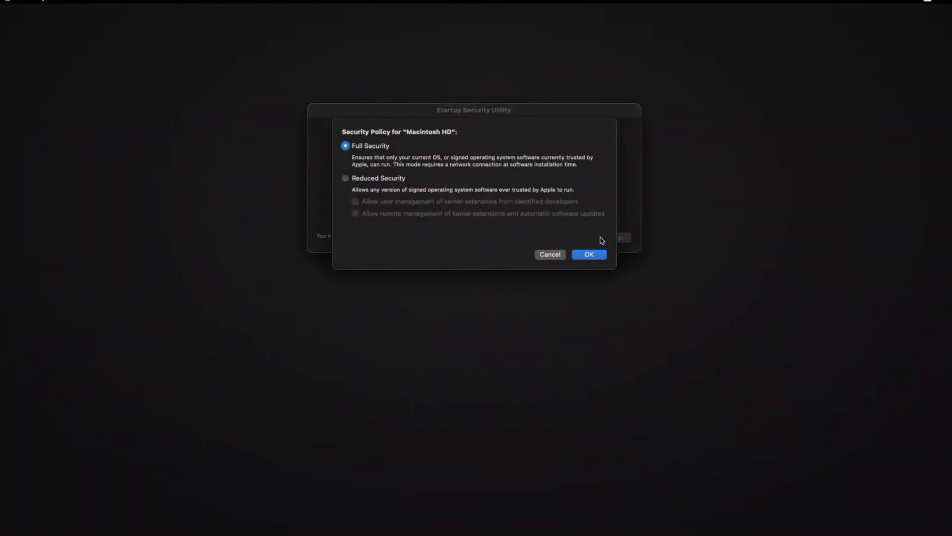
left_click(366, 179)
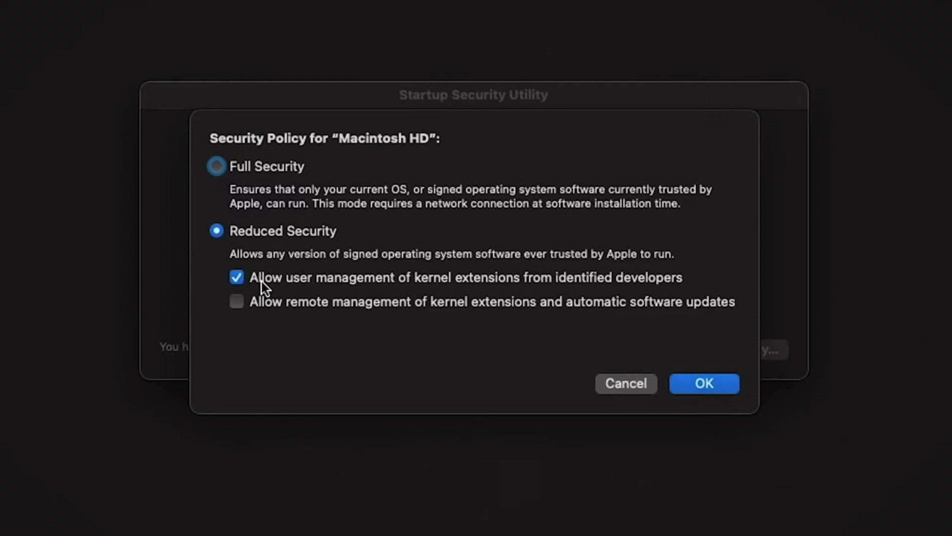
left_click(706, 386)
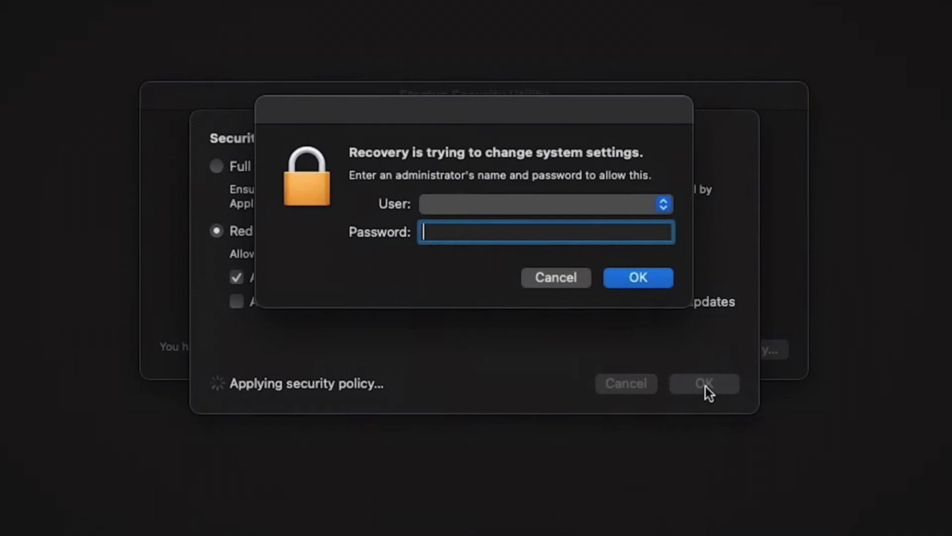
key("Return")
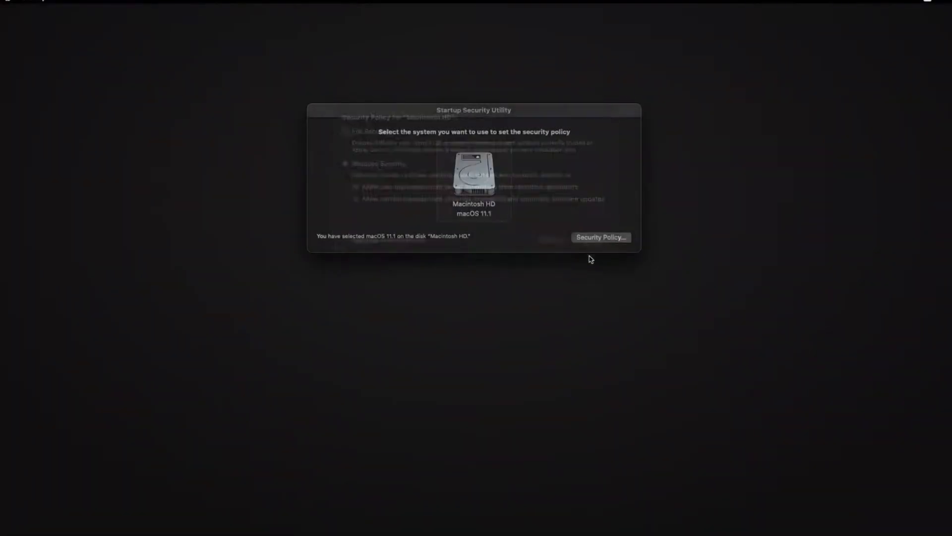
Restart the Mac and dismiss the System Extension Blocked alert.
left_click(8, 1)
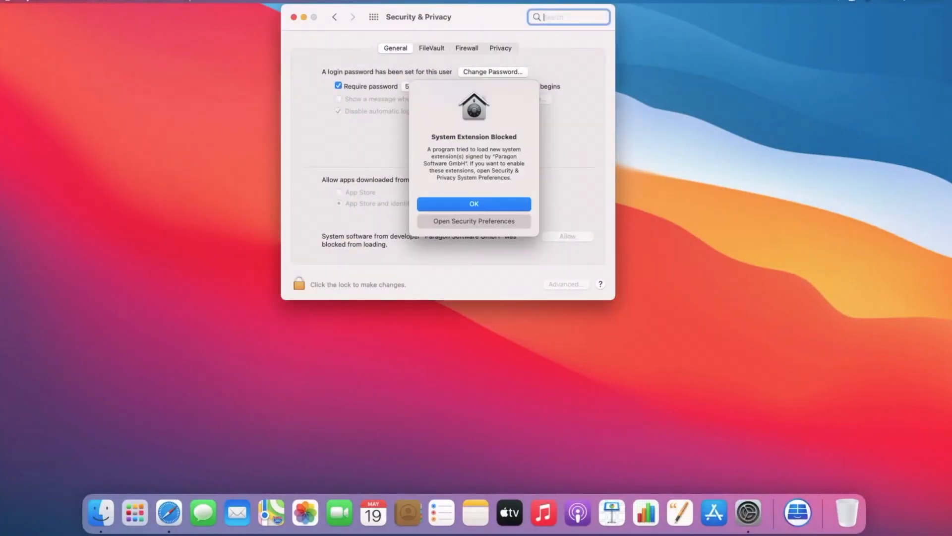
left_click(473, 203)
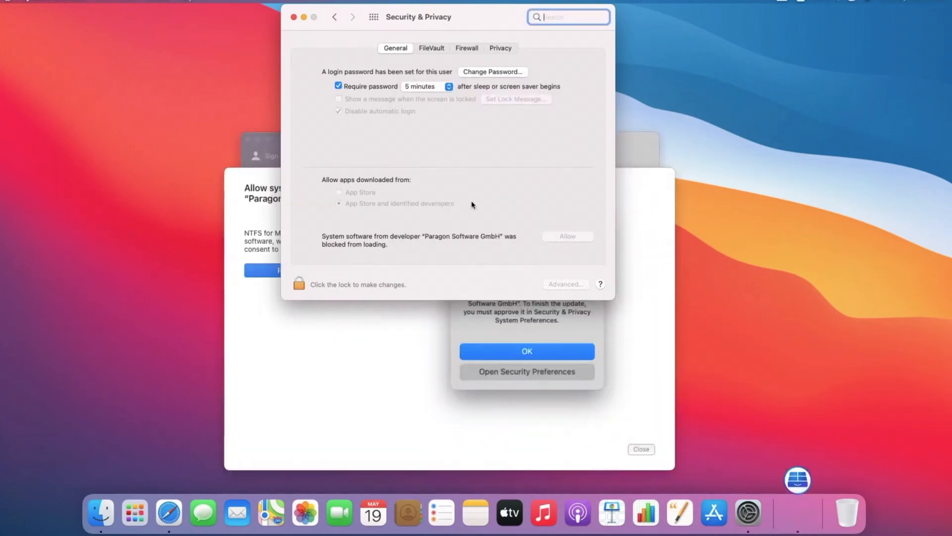
Start Paragon's consent step and unlock Security & Privacy with the account password.
left_click(393, 395)
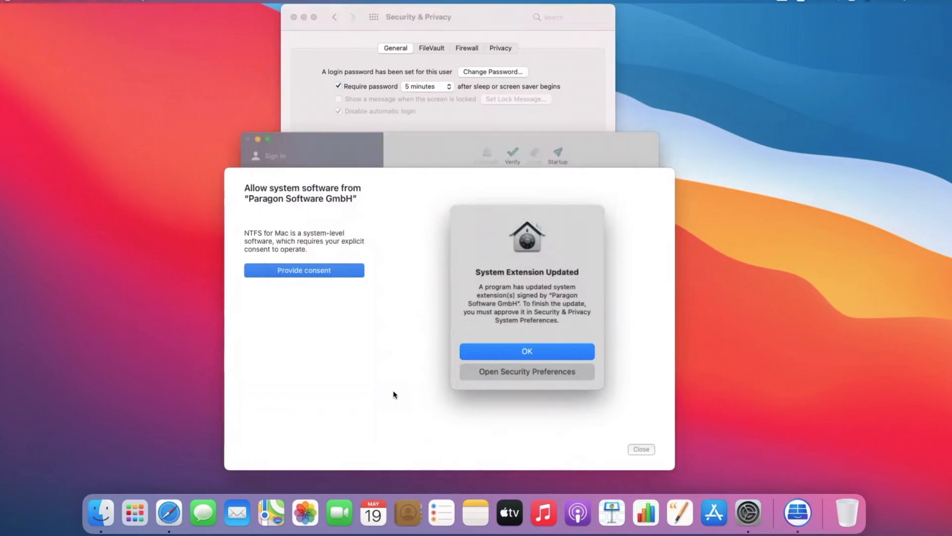
left_click(307, 271)
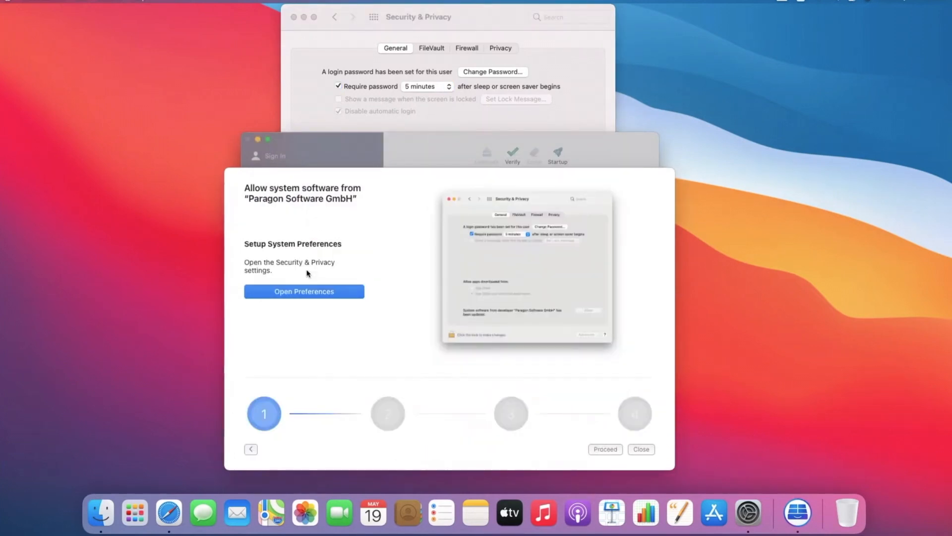
left_click(604, 449)
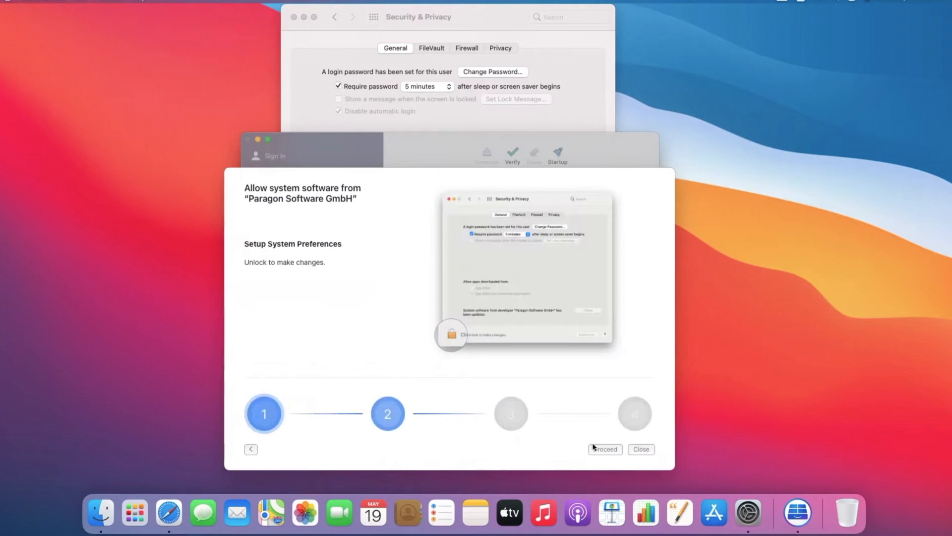
left_click(420, 128)
left_click(300, 289)
type("*****")
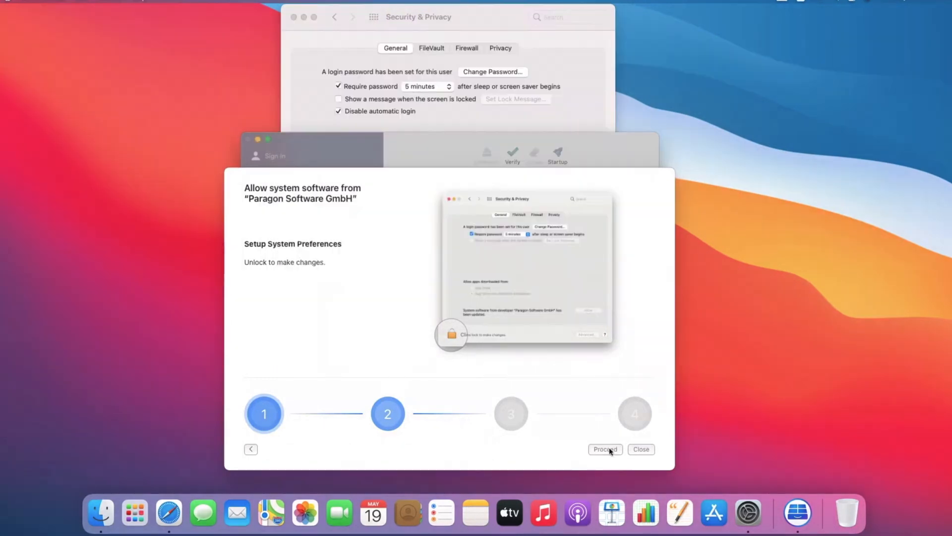
left_click(606, 449)
Allow Paragon Software GmbH system software, then restart the Mac.
left_click(443, 119)
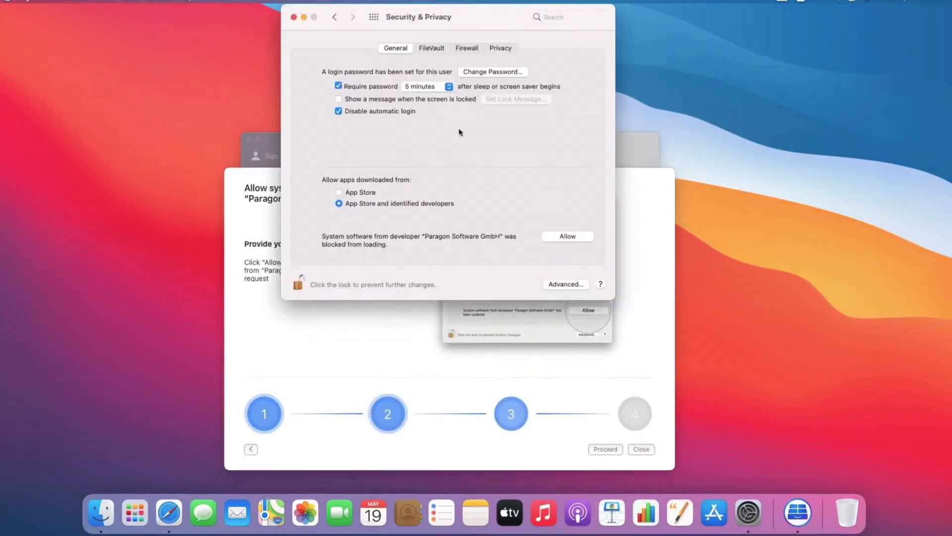
left_click(560, 238)
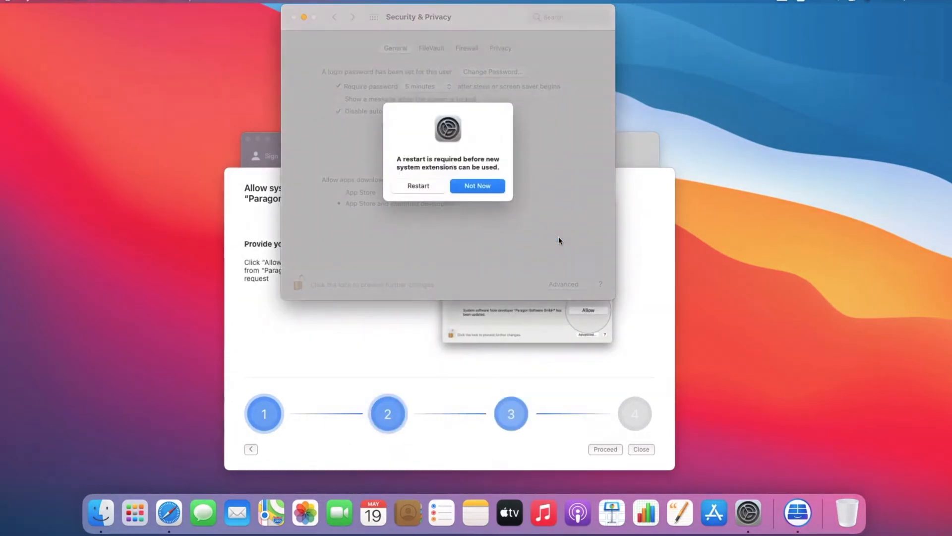
left_click(388, 371)
left_click(606, 449)
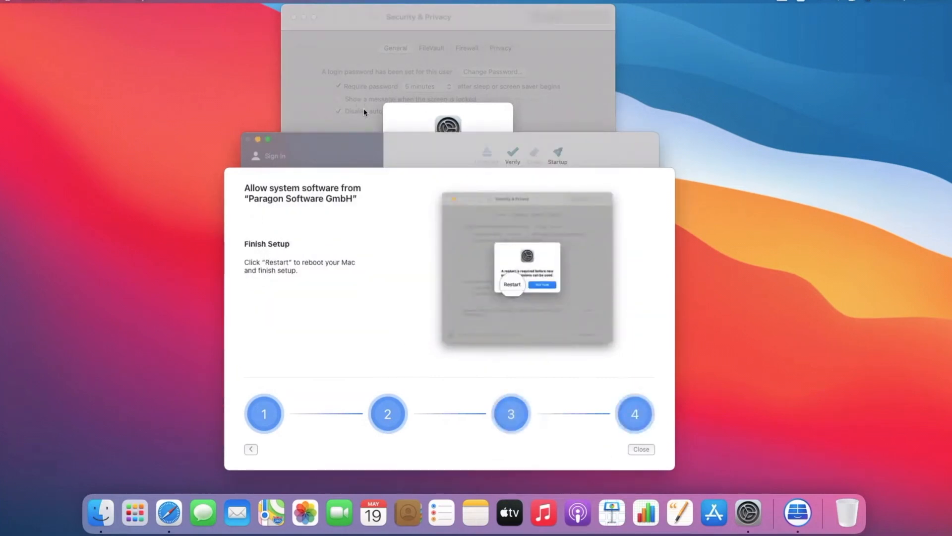
left_click(412, 117)
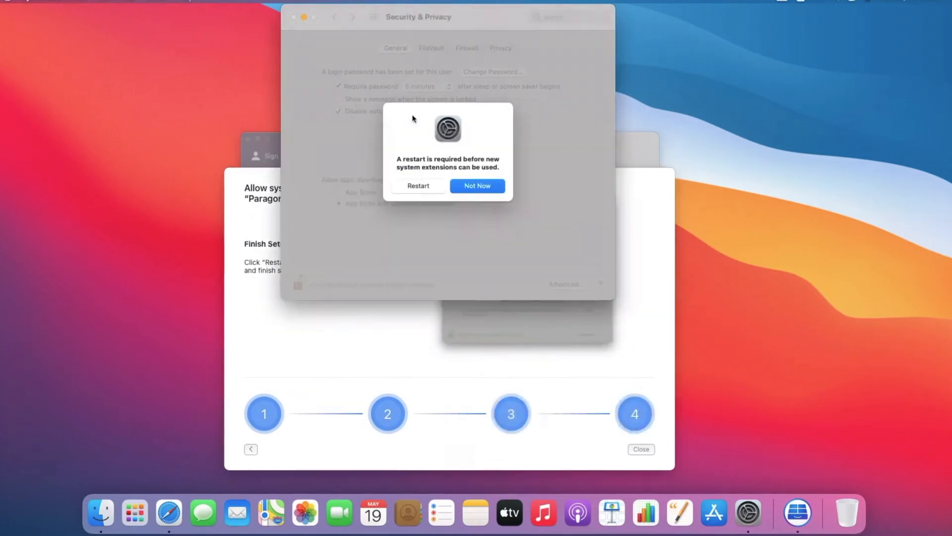
left_click(418, 186)
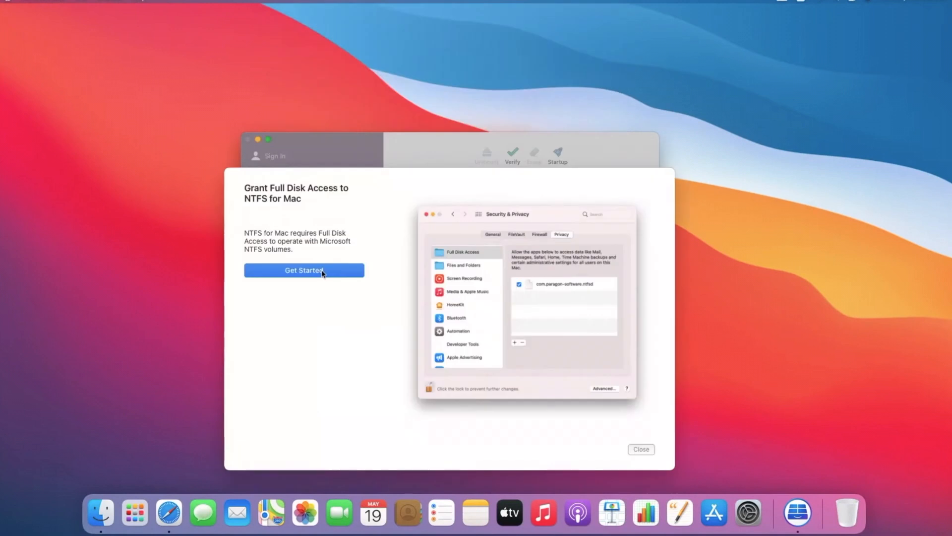
Unlock Privacy settings, tick com.paragon-software.ntfsd under Full Disk Access, and proceed to verification.
left_click(323, 271)
left_click(314, 292)
left_click(299, 283)
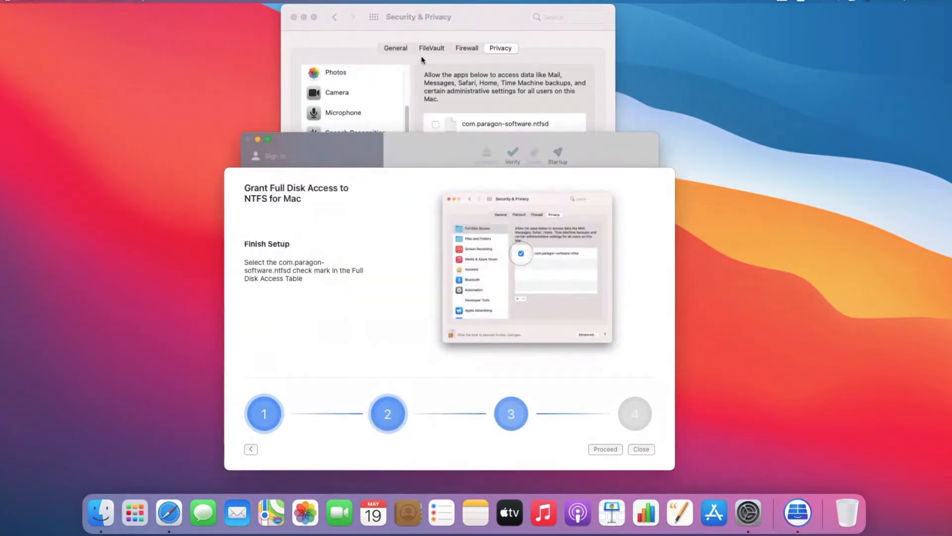
left_click(426, 84)
left_click(435, 124)
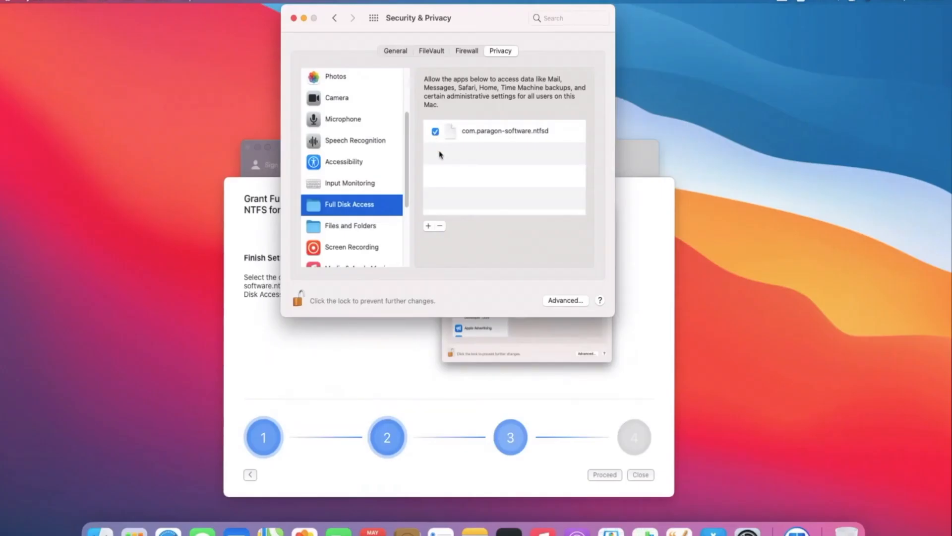
left_click(558, 393)
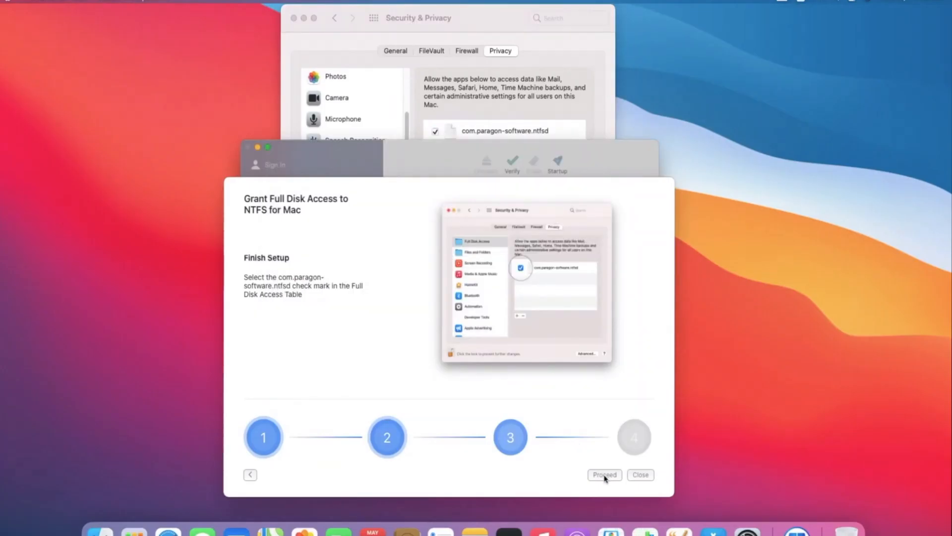
left_click(605, 475)
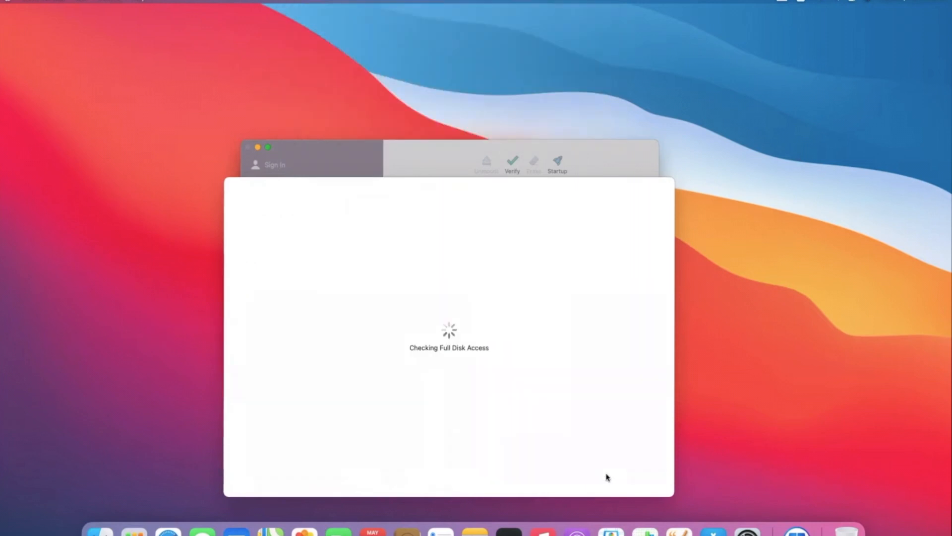